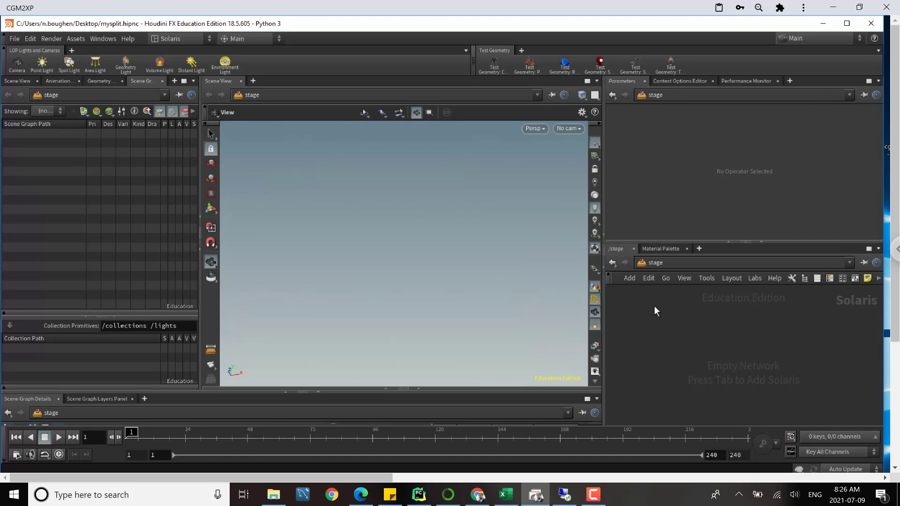
# - Add a Sublayer node that loads lamp6.abc into the stage
pyautogui.press('Tab')
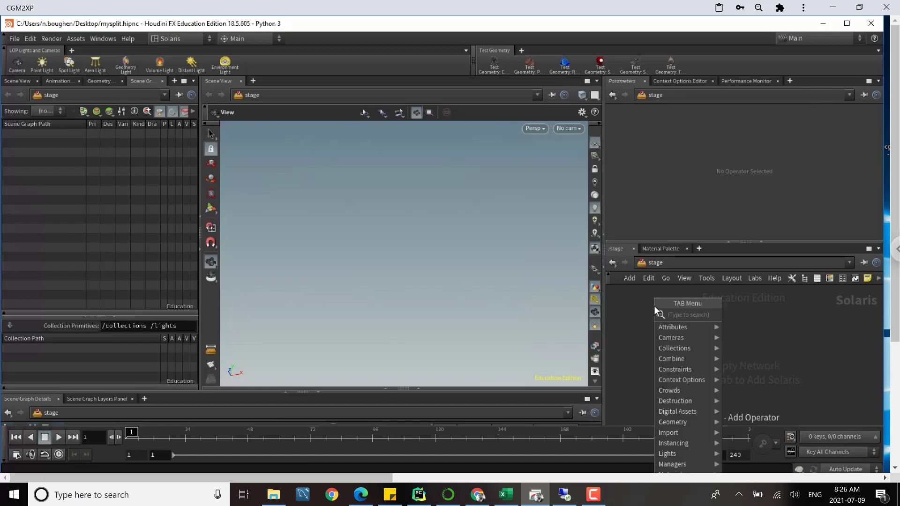
pyautogui.write('sub')
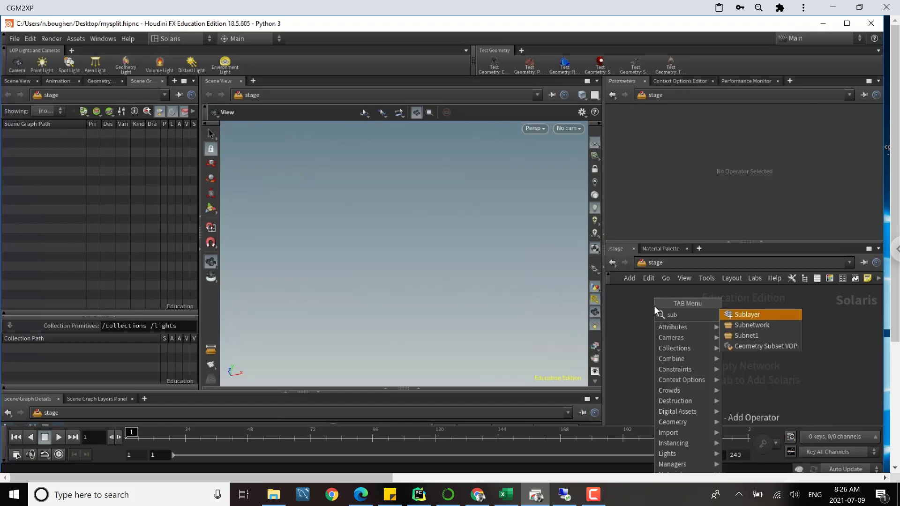
pyautogui.click(739, 313)
pyautogui.click(707, 322)
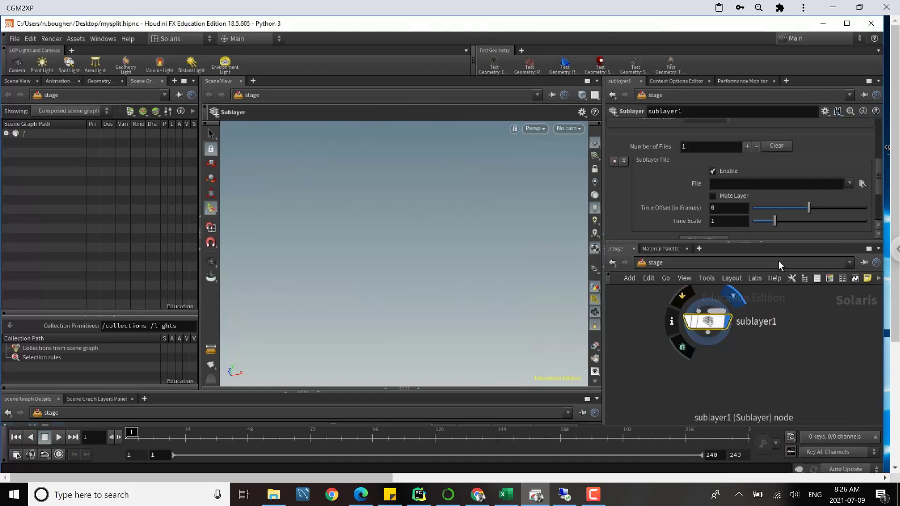
pyautogui.scroll(-2, 780, 206)
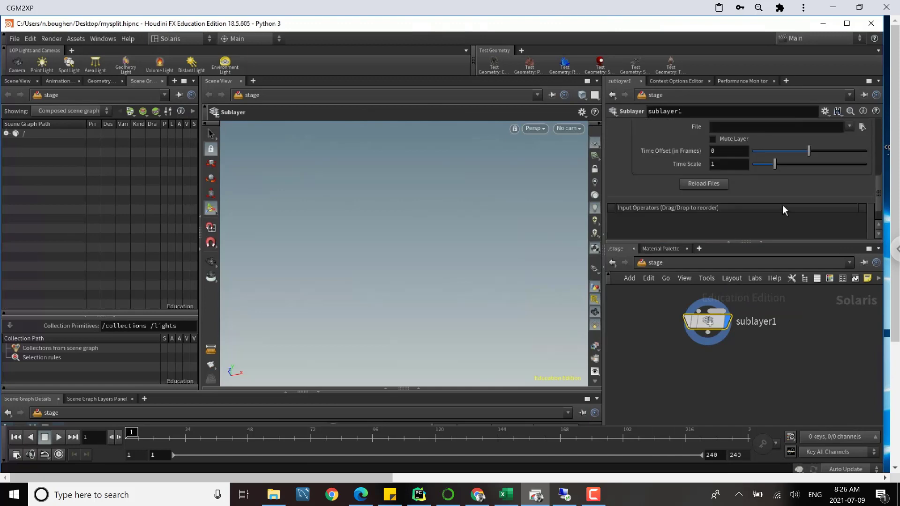
pyautogui.click(862, 128)
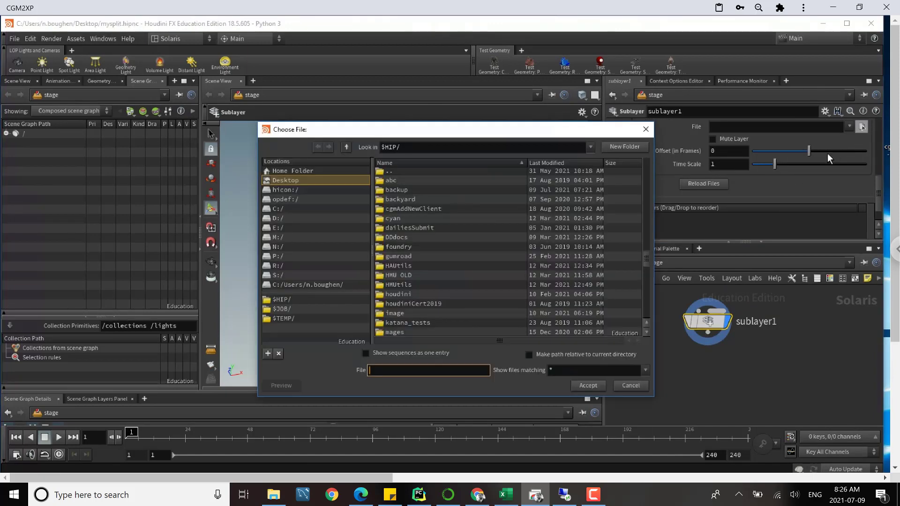
pyautogui.moveTo(645, 257)
pyautogui.mouseDown()
pyautogui.moveTo(645, 306)
pyautogui.moveTo(645, 257)
pyautogui.mouseUp()
pyautogui.click(407, 253)
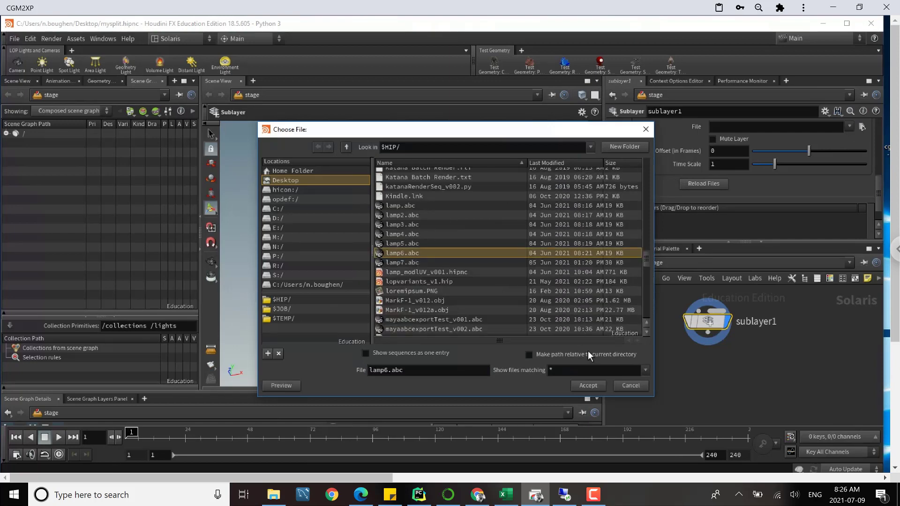
pyautogui.click(589, 386)
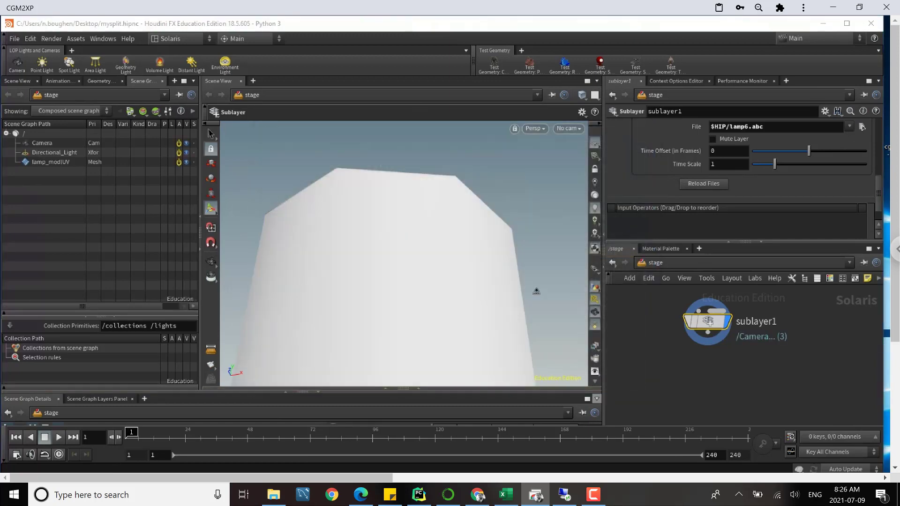
# - Orbit and pan the viewport to inspect the lamp, then nudge sublayer1 slightly
pyautogui.press('Escape')
pyautogui.moveTo(447, 230); pyautogui.dragTo(451, 255)
pyautogui.scroll(-3, 455, 251)
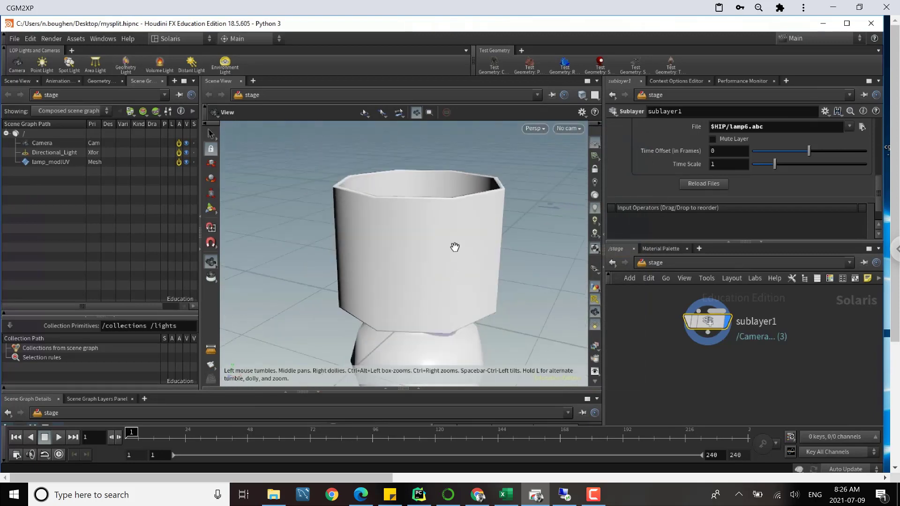
pyautogui.moveTo(458, 245); pyautogui.dragTo(456, 216, button='middle')
pyautogui.moveTo(456, 211); pyautogui.dragTo(450, 188)
pyautogui.press('Return')
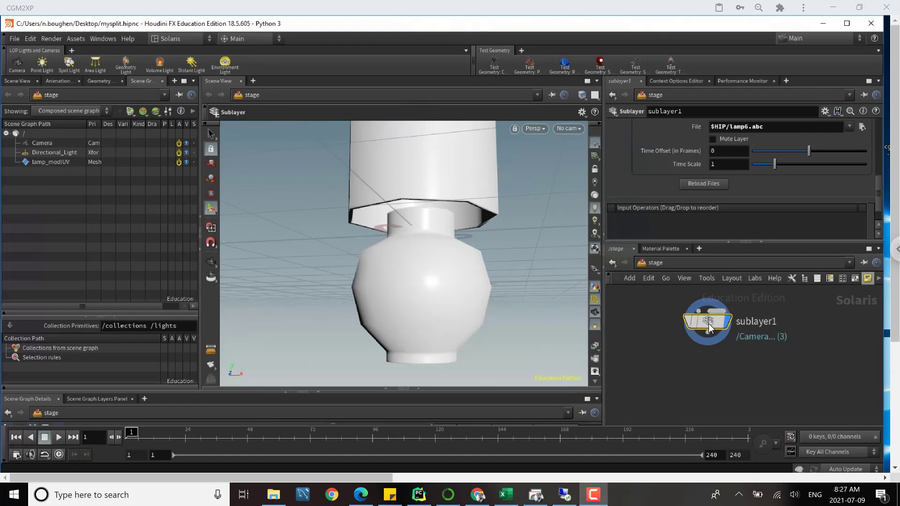
pyautogui.moveTo(708, 323); pyautogui.dragTo(714, 317)
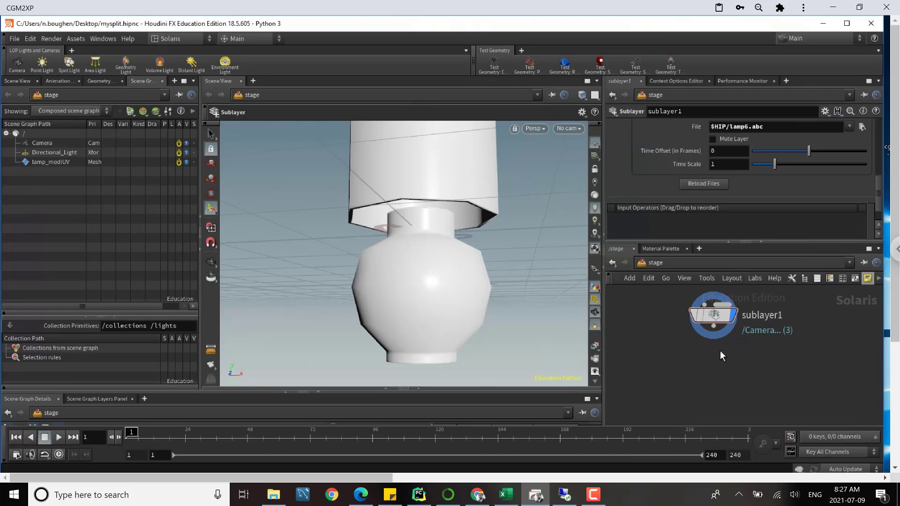
# - Place a SOP Modify node directly below sublayer1 and wire sublayer1's output into it
pyautogui.press('Tab')
pyautogui.write('sop m')
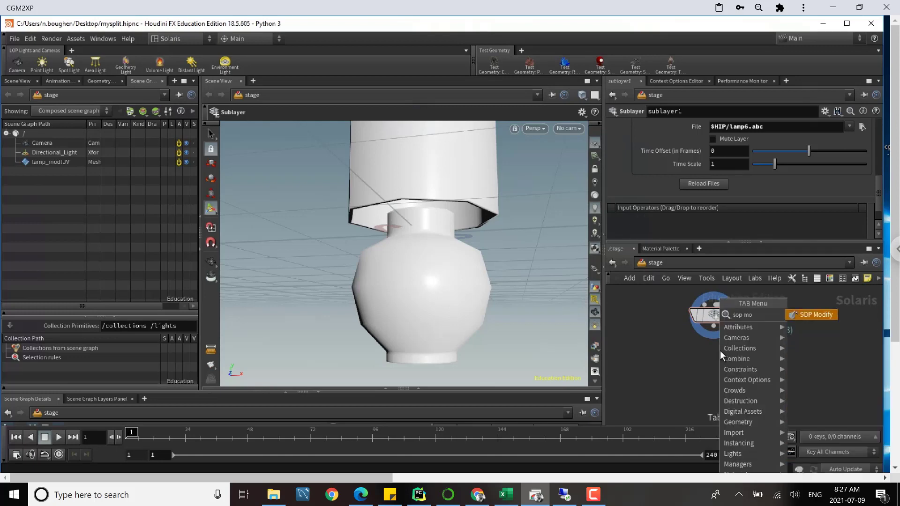
pyautogui.click(813, 315)
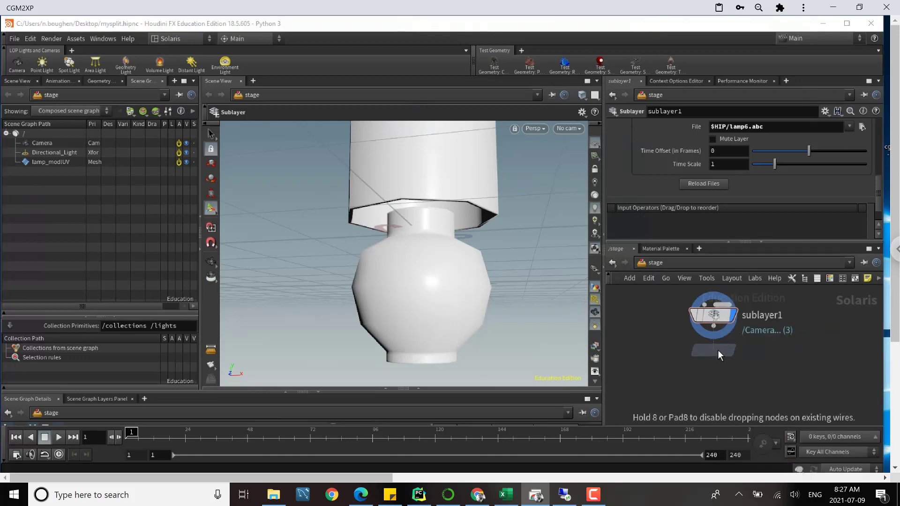
pyautogui.click(718, 350)
pyautogui.click(714, 339)
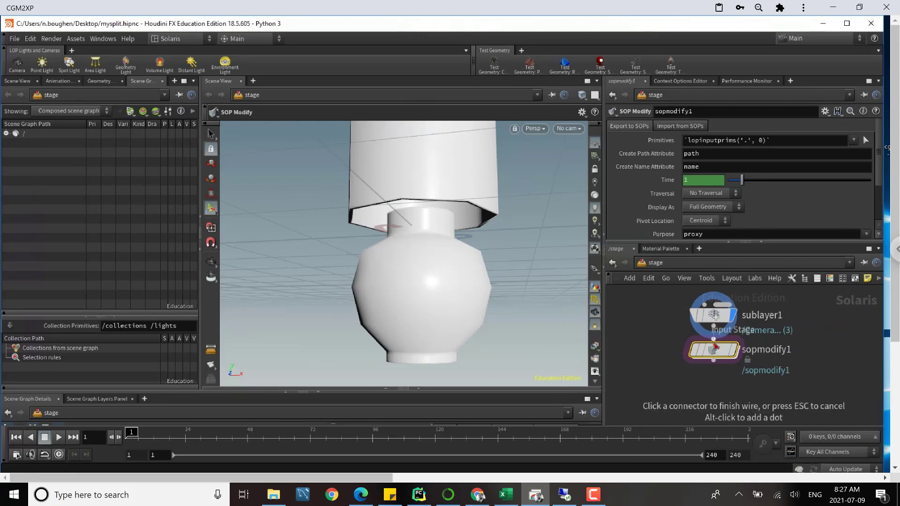
pyautogui.click(714, 327)
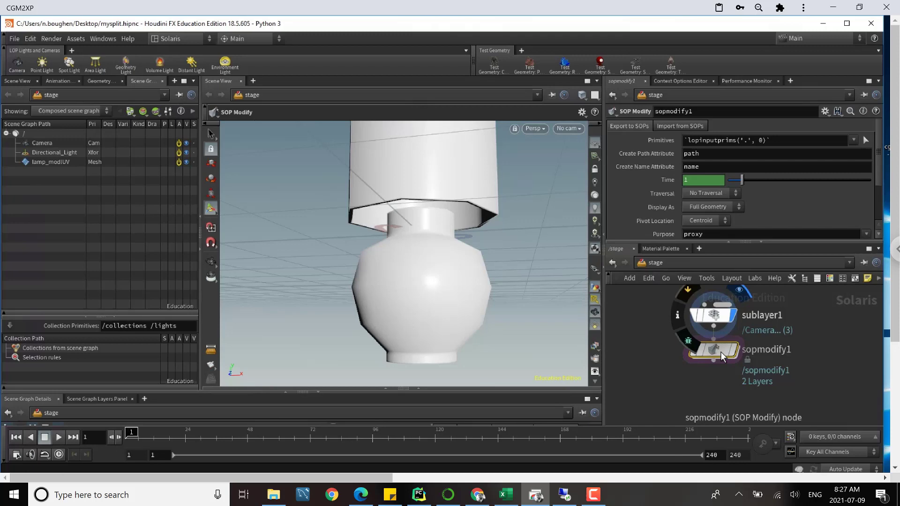
pyautogui.moveTo(721, 351); pyautogui.dragTo(720, 365)
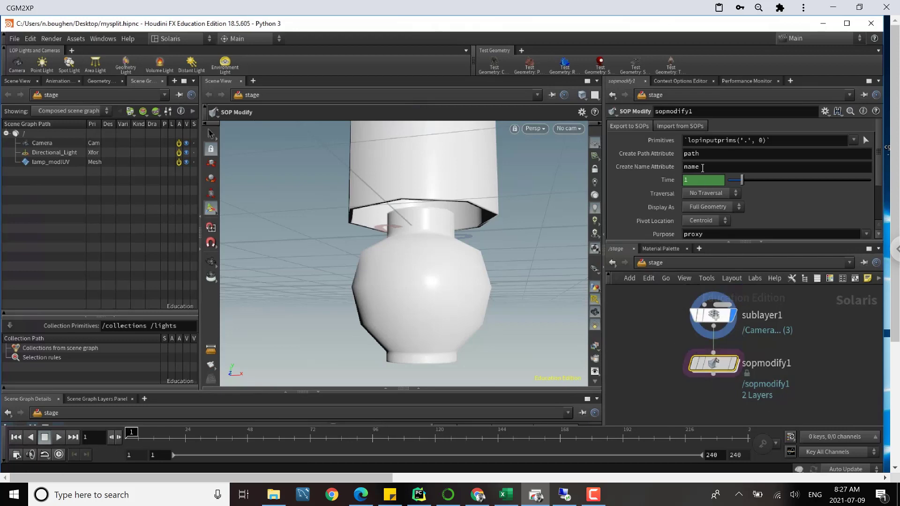
# - Set sopmodify1's Primitives to /lamp_modlUV and enable Unpack USD Primitives to Polygons
pyautogui.click(45, 162)
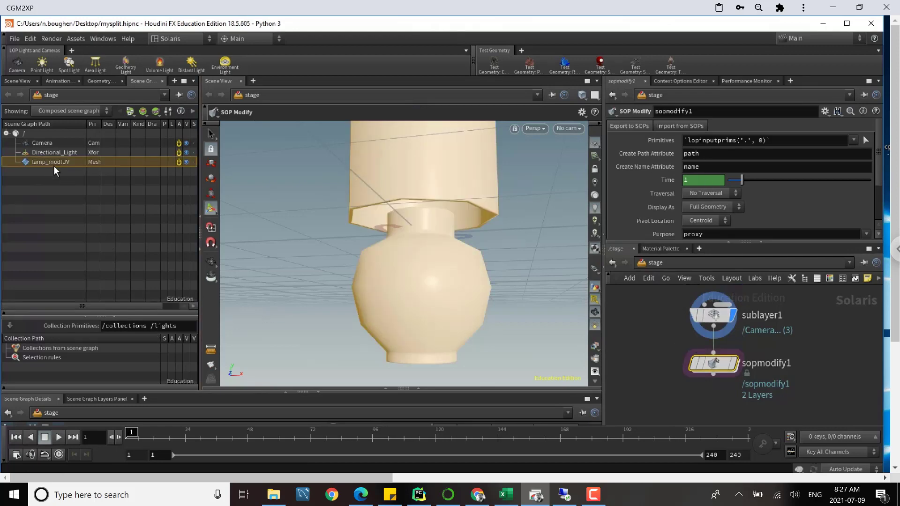
pyautogui.hscroll(3, 745, 137)
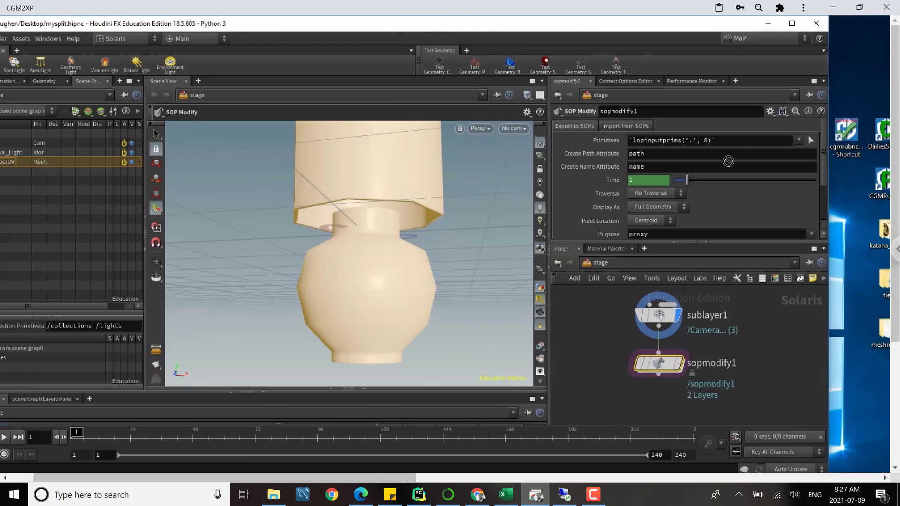
pyautogui.click(610, 144)
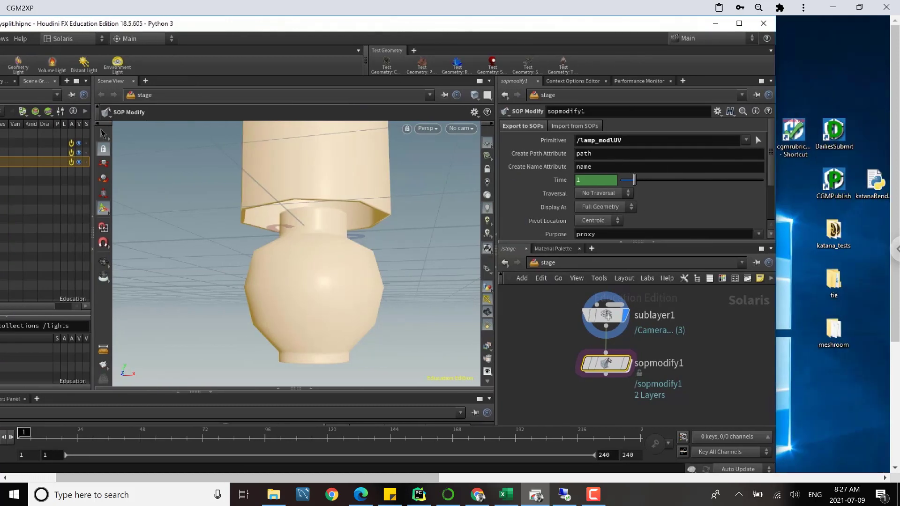
pyautogui.hscroll(-3, 610, 143)
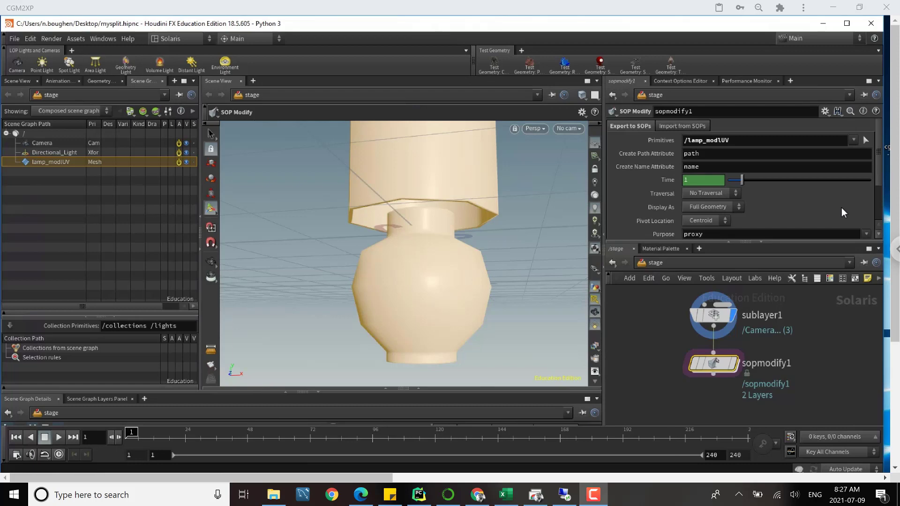
pyautogui.scroll(-2, 814, 200)
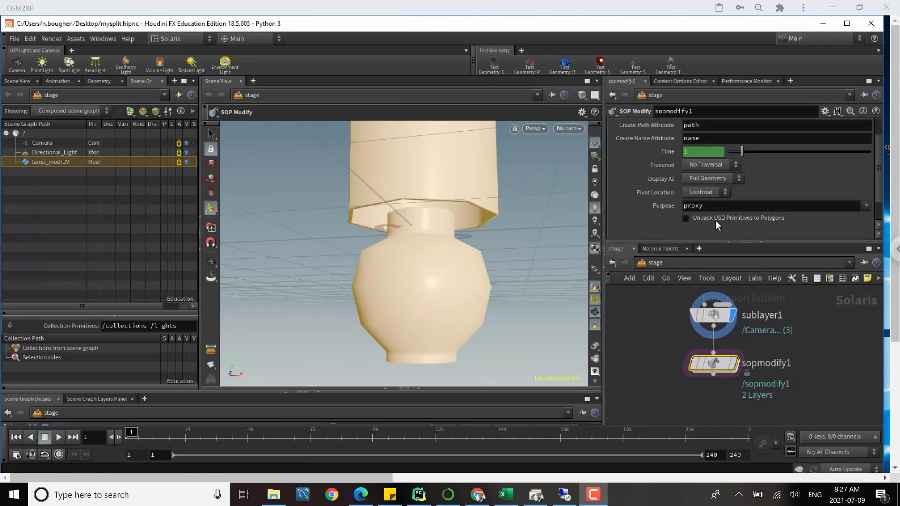
pyautogui.click(687, 218)
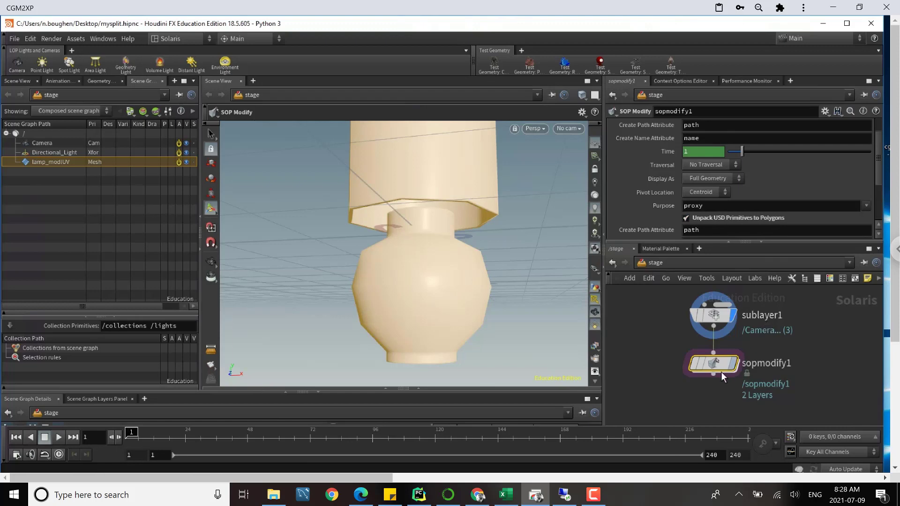
pyautogui.moveTo(725, 365)
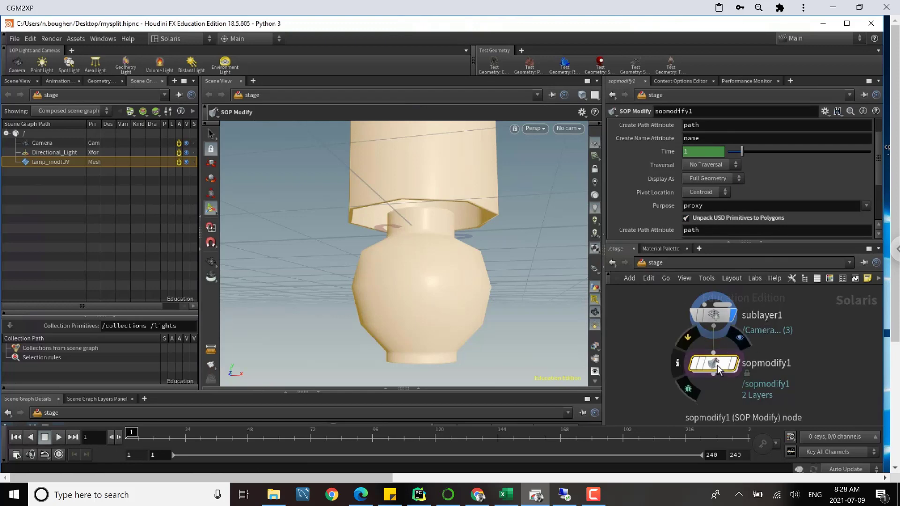
# - Inside sopmodify1, insert an Attribute Create node on the wire into output0
pyautogui.doubleClick(717, 365)
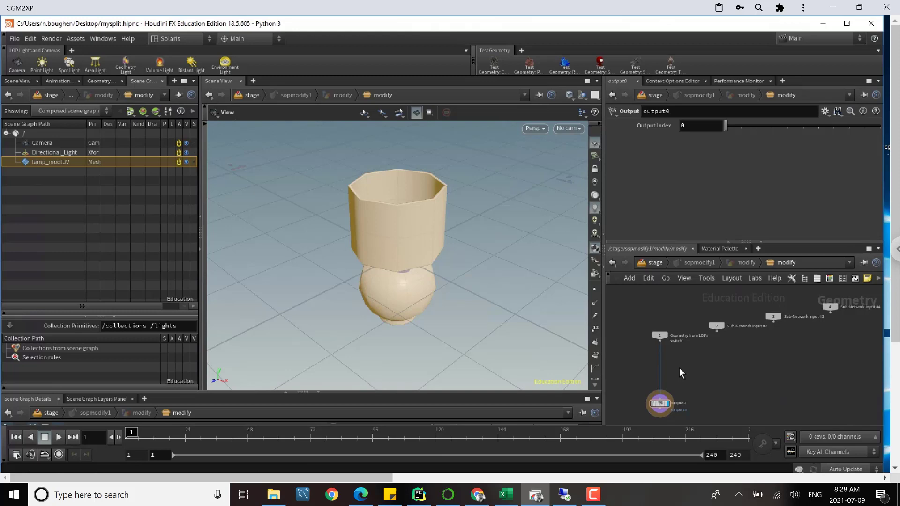
pyautogui.press('Tab')
pyautogui.write('atr')
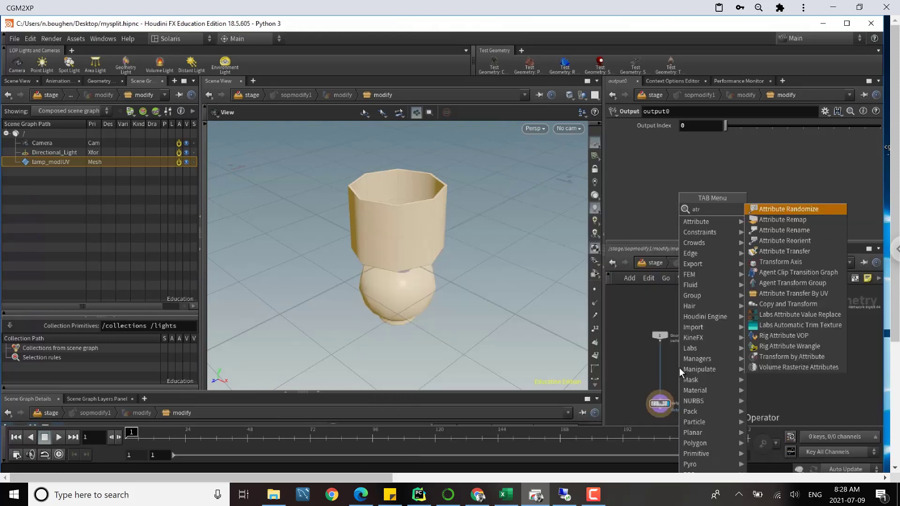
pyautogui.press('Return')
pyautogui.click(664, 366)
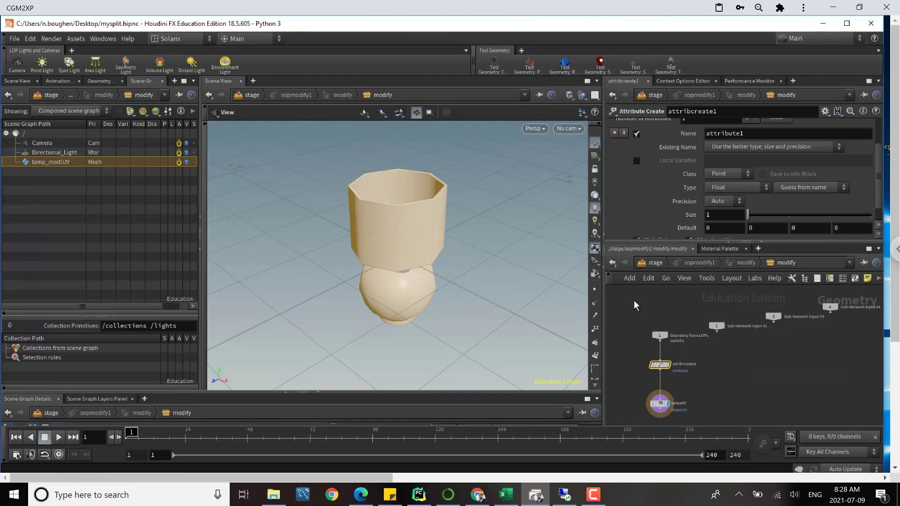
# - Set the group type to Primitives and select the lamp's top shade faces as the group
pyautogui.moveTo(394, 243); pyautogui.dragTo(552, 214)
pyautogui.scroll(3, 695, 142)
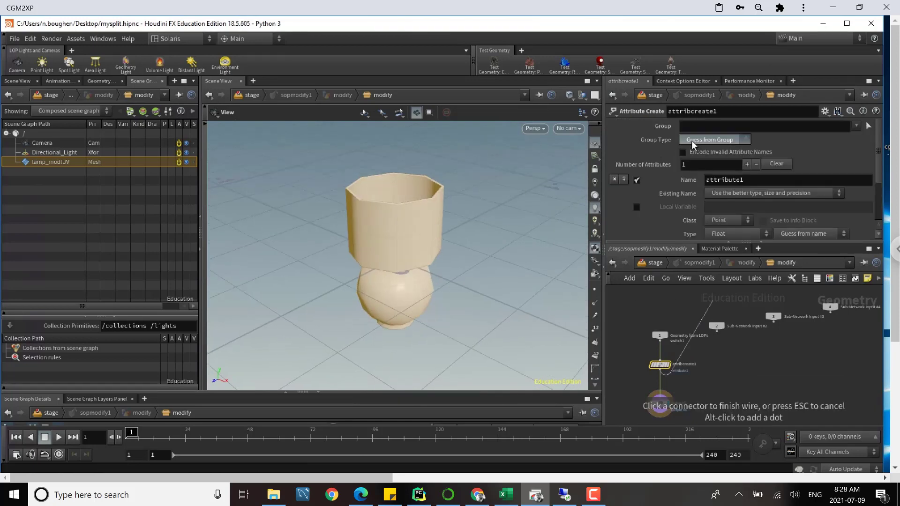
pyautogui.click(691, 141)
pyautogui.click(702, 193)
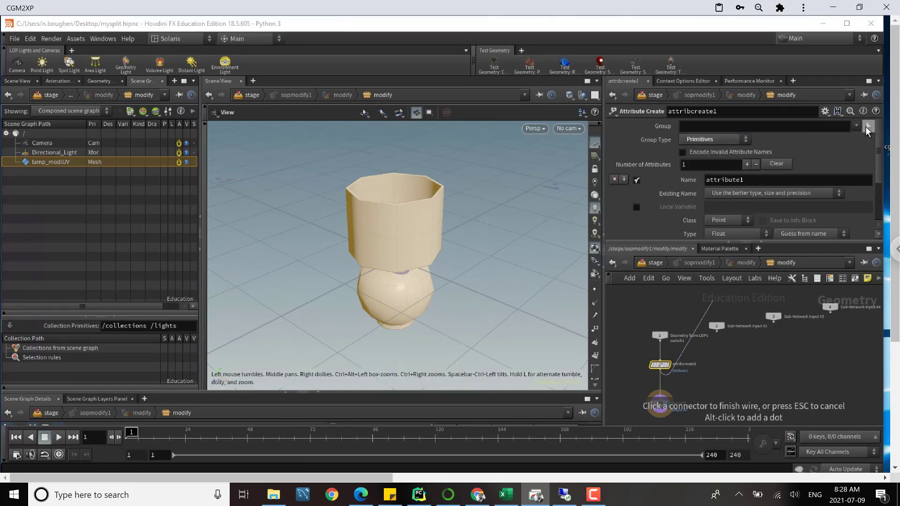
pyautogui.click(867, 131)
pyautogui.press('Escape')
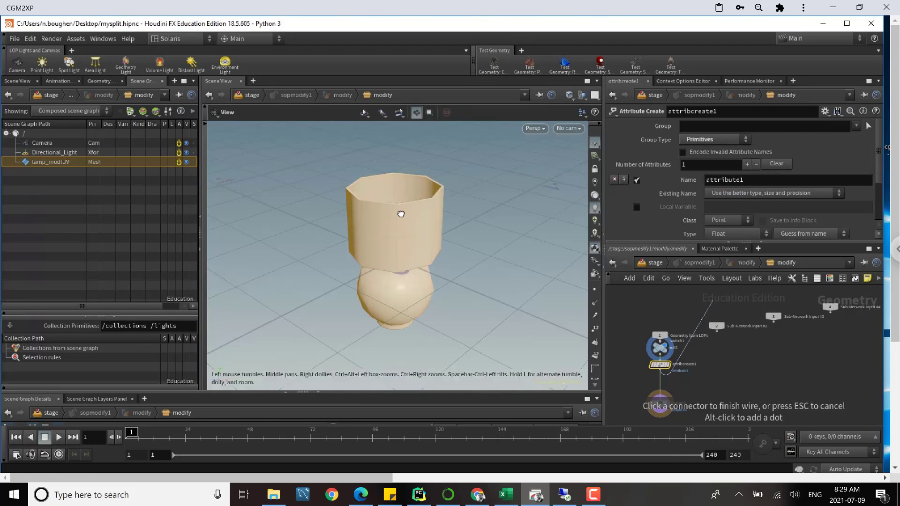
pyautogui.moveTo(400, 214); pyautogui.dragTo(402, 237)
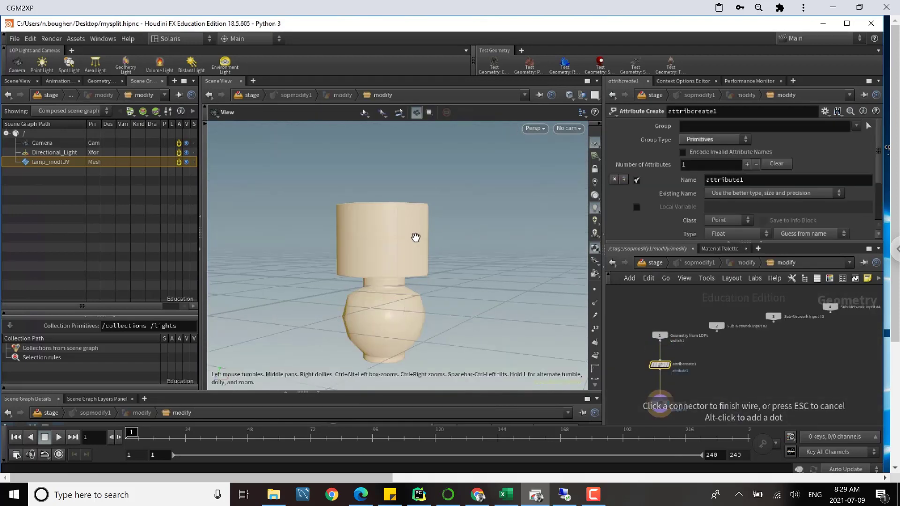
pyautogui.click(868, 127)
pyautogui.moveTo(297, 190); pyautogui.dragTo(231, 231)
pyautogui.press('Escape')
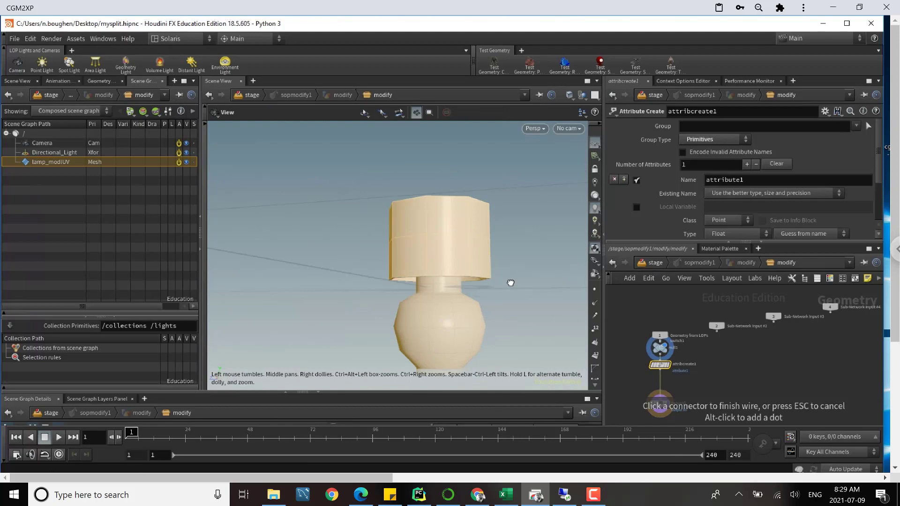
pyautogui.moveTo(510, 282); pyautogui.dragTo(510, 254)
pyautogui.press('Return')
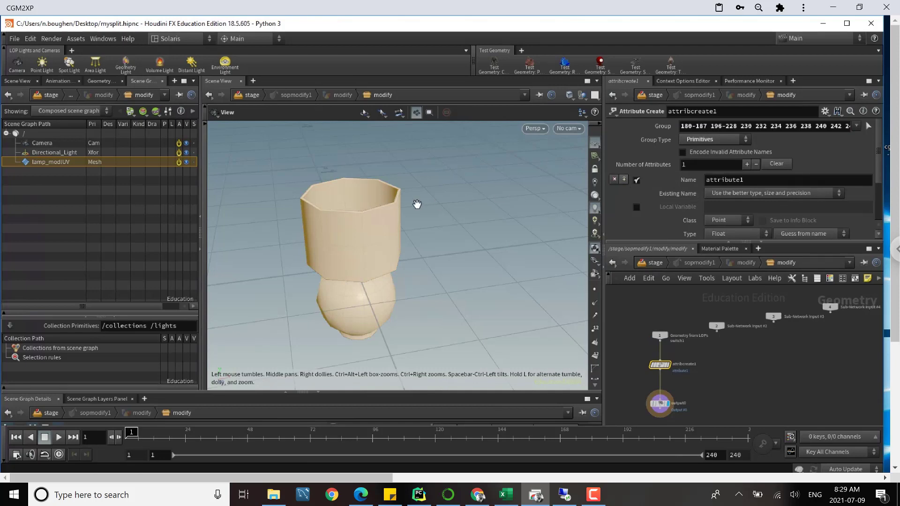
# - Name the attribute 'lamp', with Class Primitive, Type Integer and first Value 1
pyautogui.doubleClick(713, 179)
pyautogui.write('lamp')
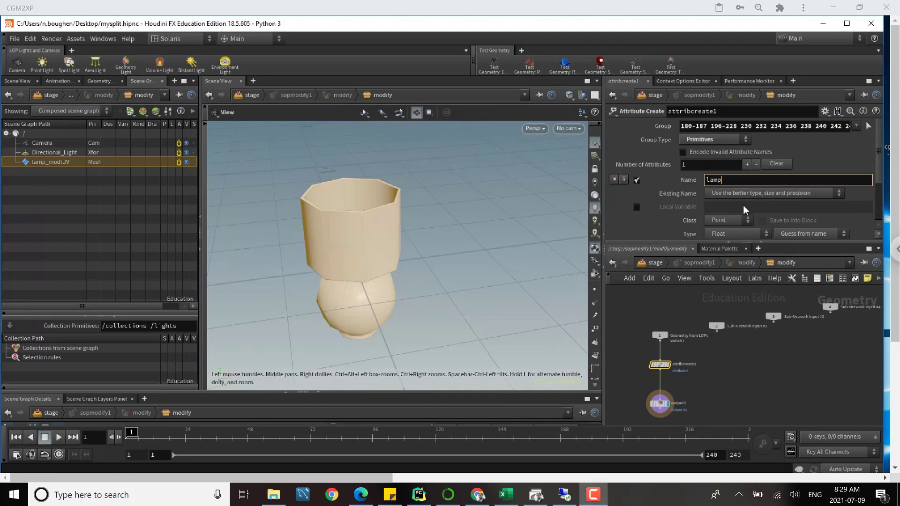
pyautogui.scroll(-2, 741, 204)
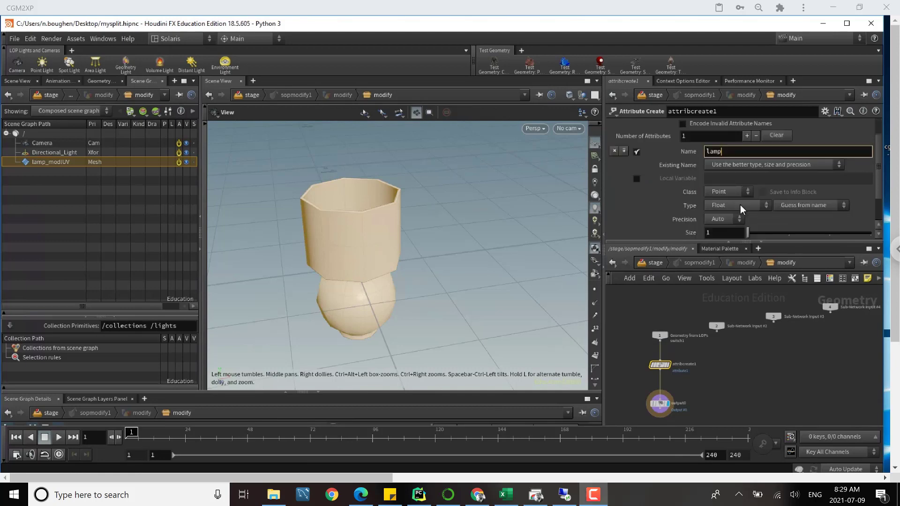
pyautogui.click(721, 192)
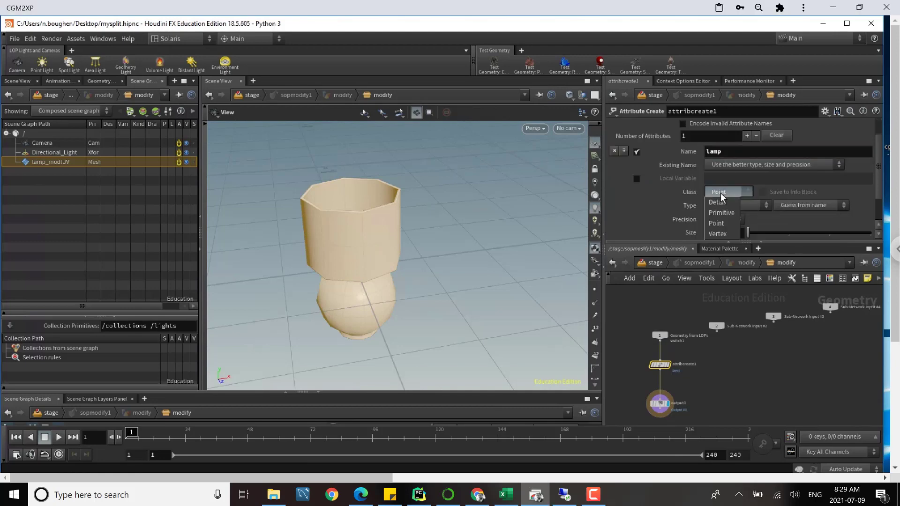
pyautogui.click(726, 213)
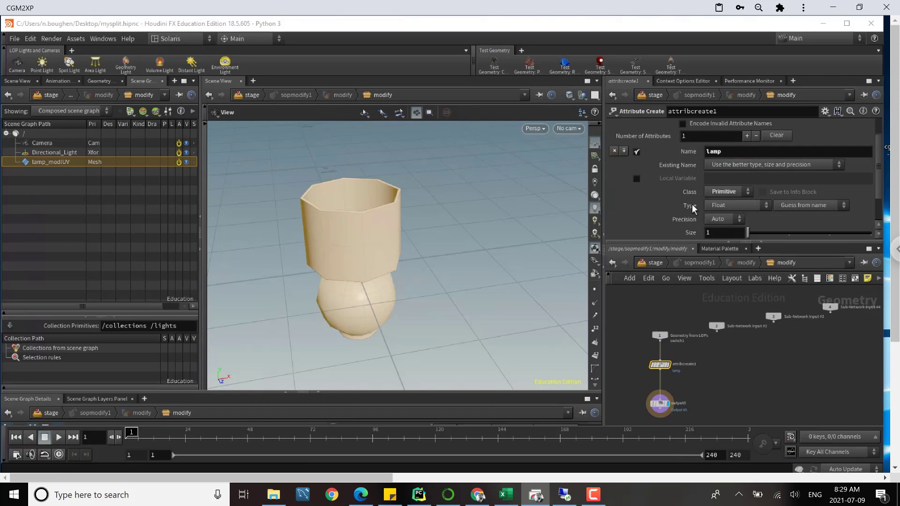
pyautogui.click(721, 205)
pyautogui.click(726, 226)
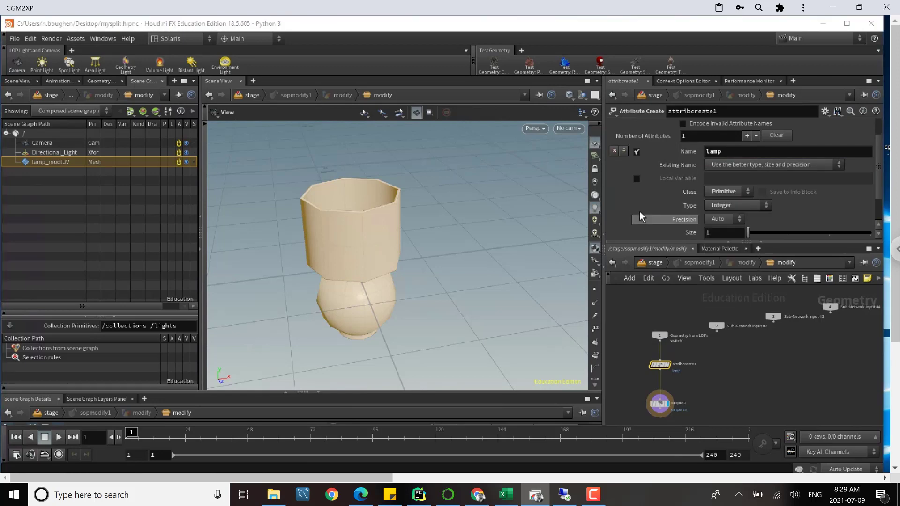
pyautogui.scroll(-2, 640, 210)
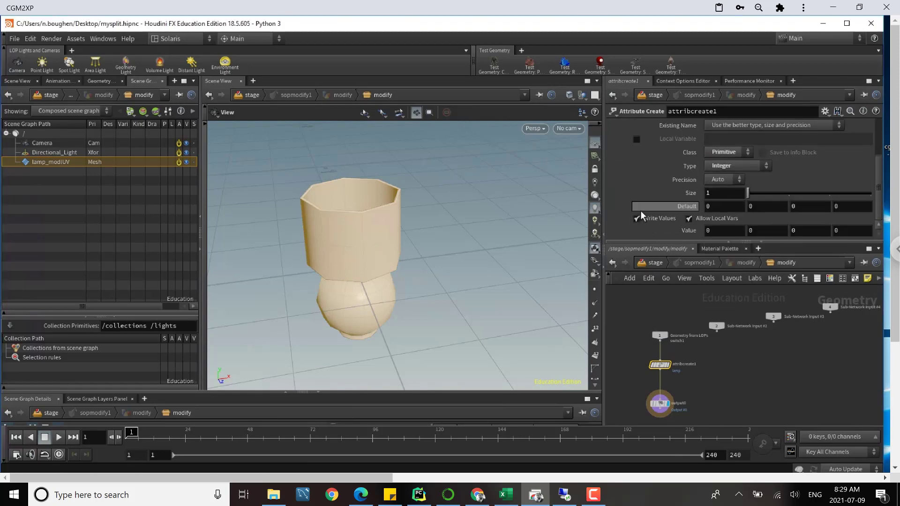
pyautogui.click(706, 233)
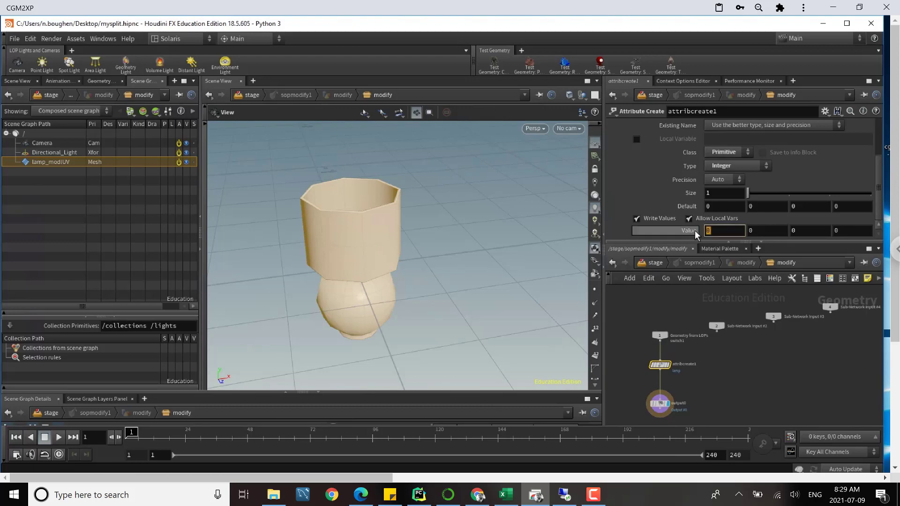
pyautogui.write('1')
pyautogui.press('Return')
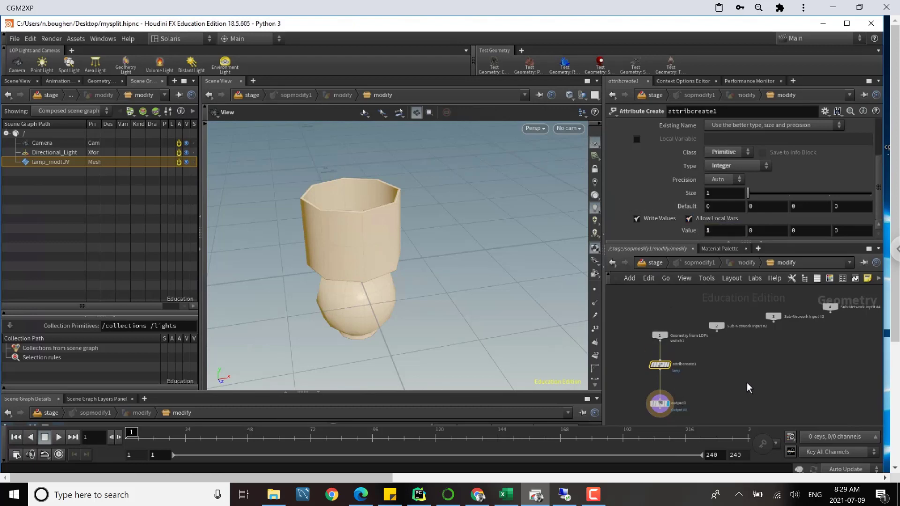
# - Go up to /stage and enable sopmodify1's imported Attributes filter, set to 'lamp'
pyautogui.press('u')
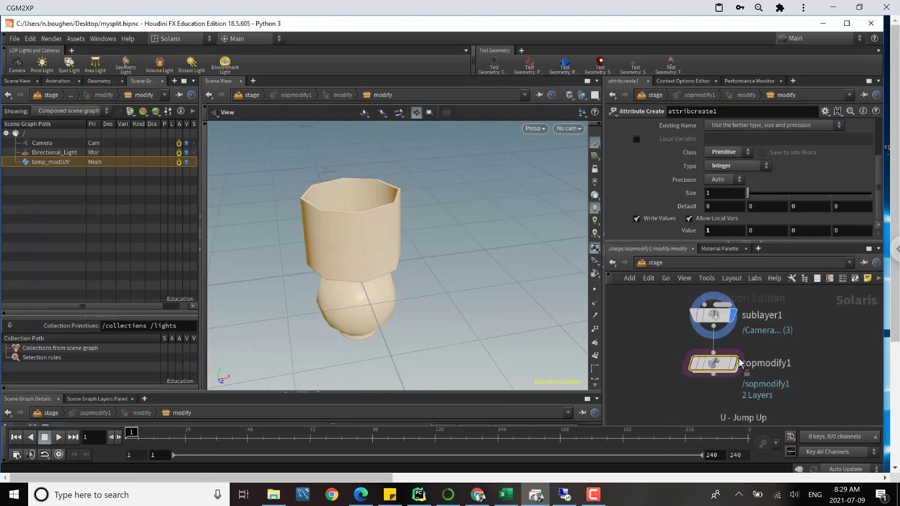
pyautogui.scroll(2, 687, 131)
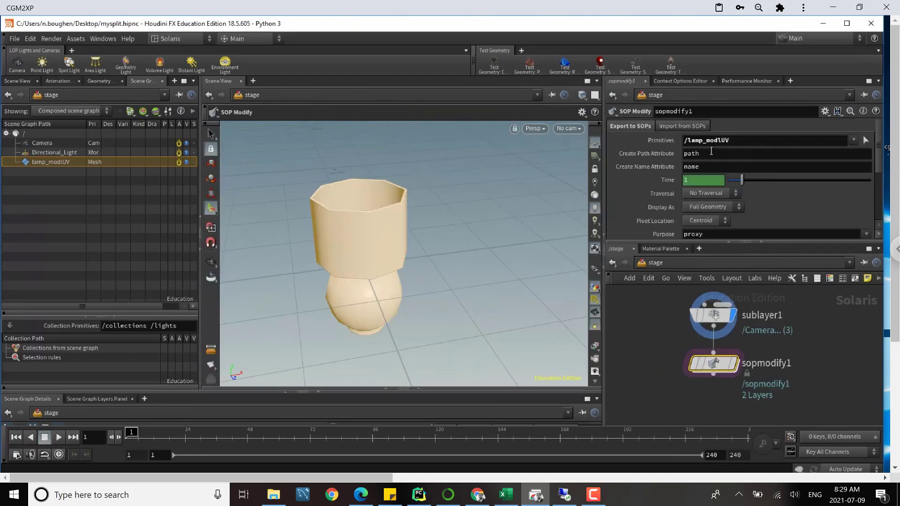
pyautogui.click(681, 126)
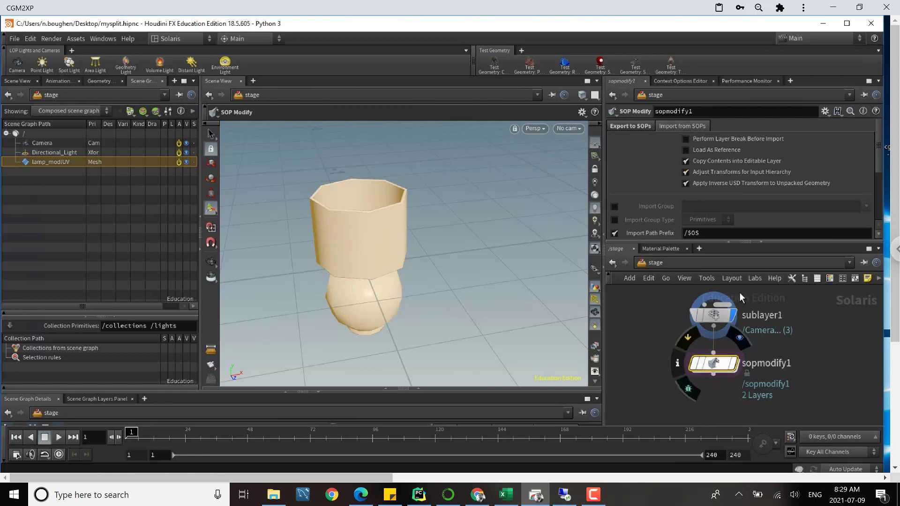
pyautogui.scroll(-3, 755, 205)
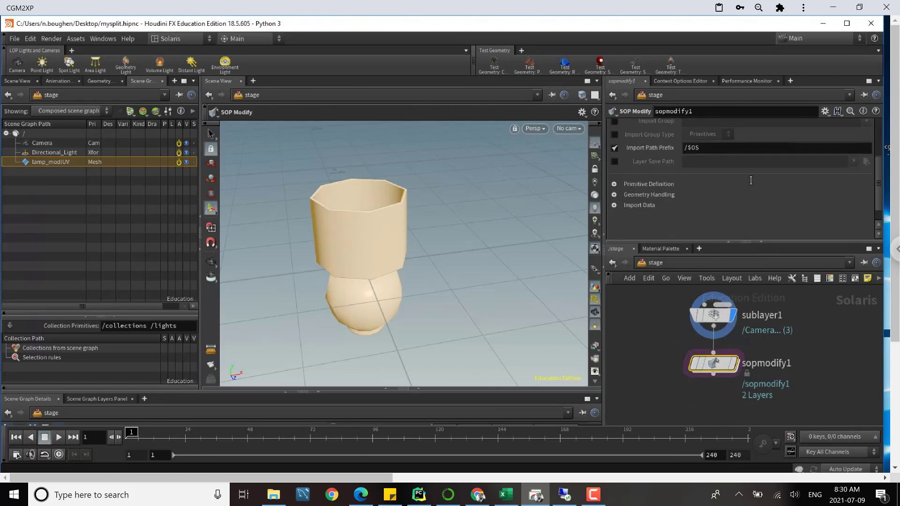
pyautogui.click(614, 206)
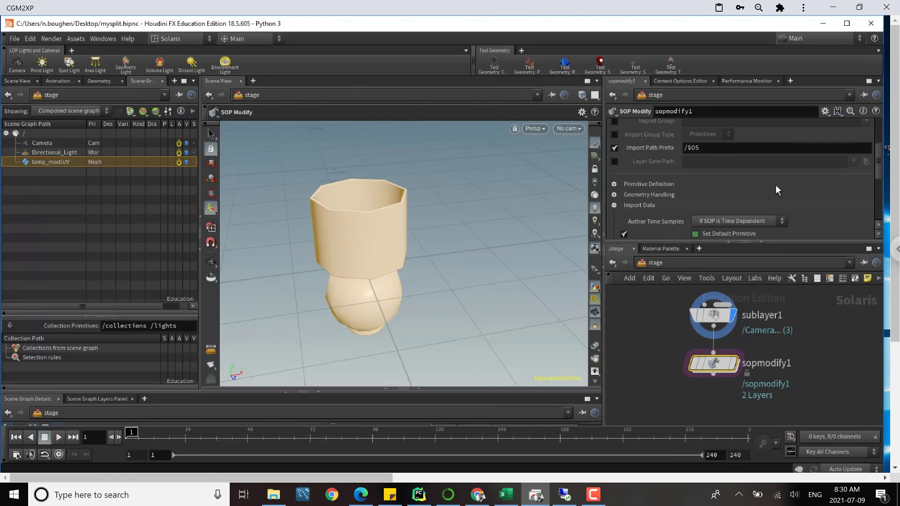
pyautogui.scroll(-3, 776, 185)
pyautogui.scroll(-2, 774, 189)
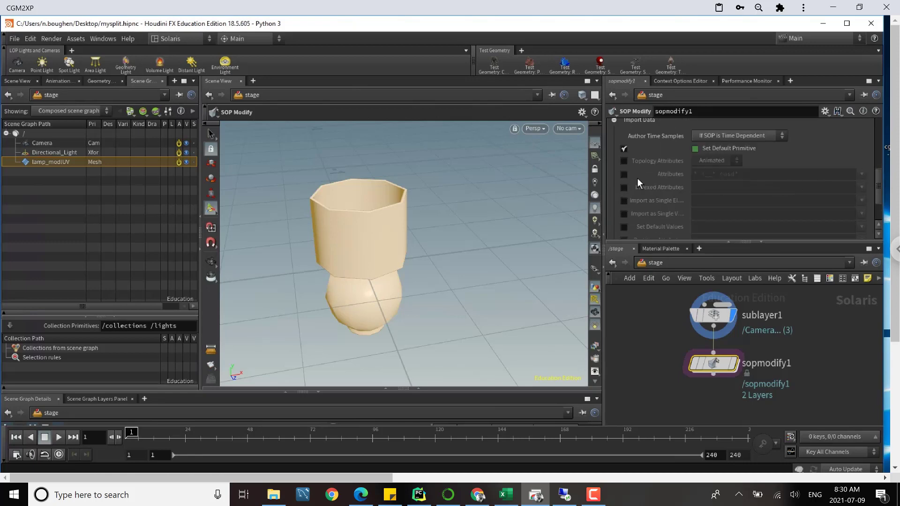
pyautogui.click(624, 174)
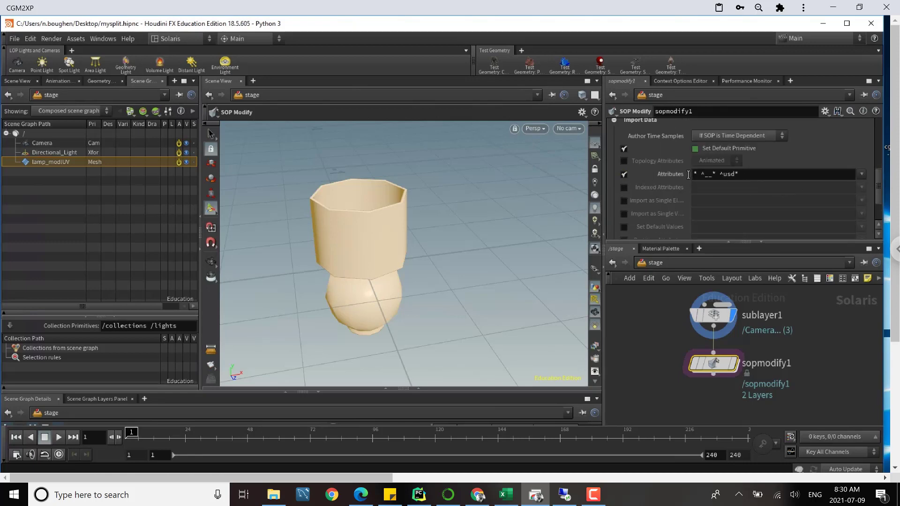
pyautogui.moveTo(739, 174); pyautogui.dragTo(691, 175)
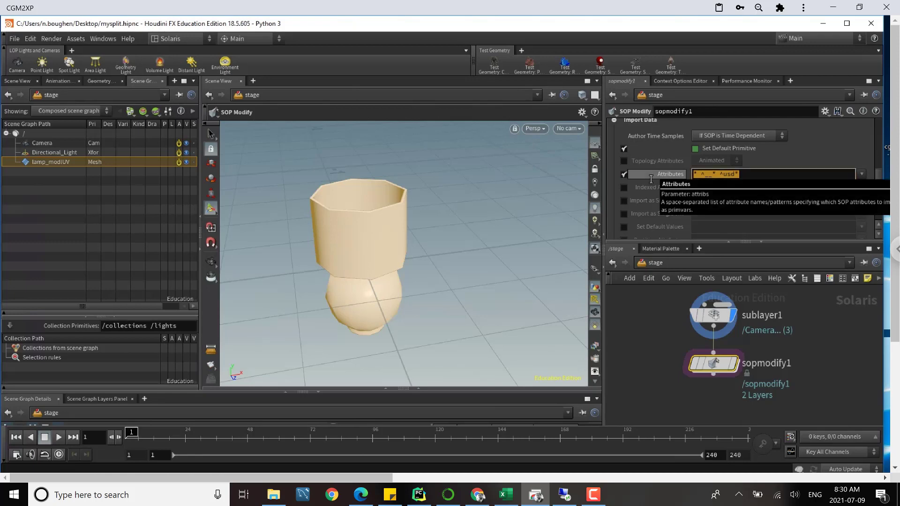
pyautogui.write('lamp')
pyautogui.press('Return')
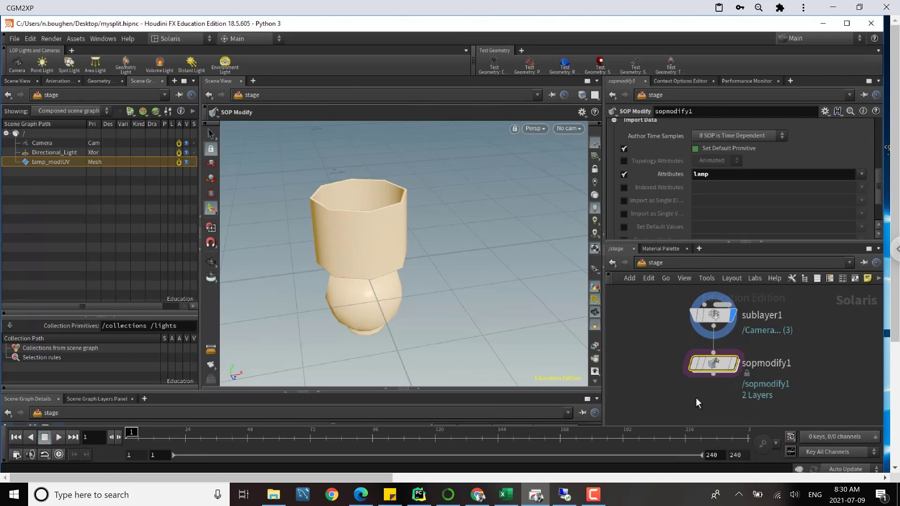
pyautogui.click(730, 373)
# - Place a Split Primitive below sopmodify1 splitting /lamp_modlUV by the 'lamp' primvar
pyautogui.press('Tab')
pyautogui.write('split')
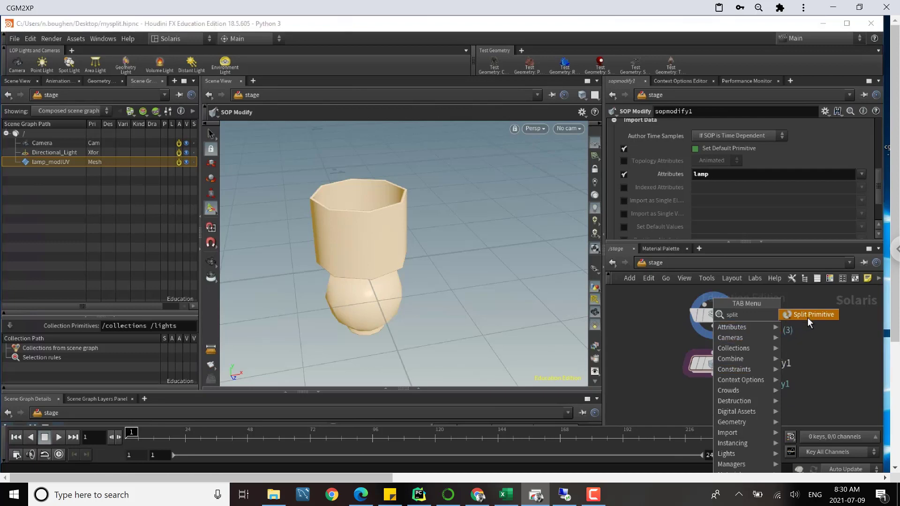
pyautogui.click(807, 317)
pyautogui.click(710, 397)
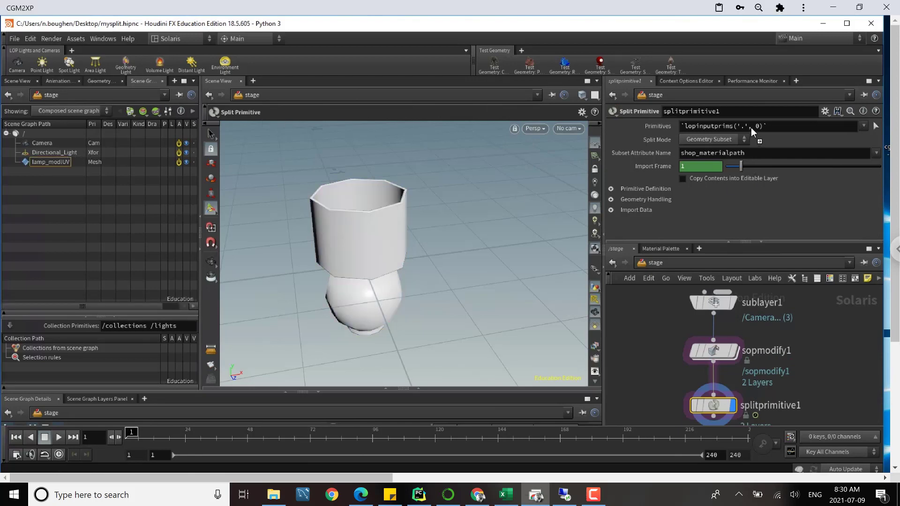
pyautogui.moveTo(753, 124); pyautogui.dragTo(752, 124)
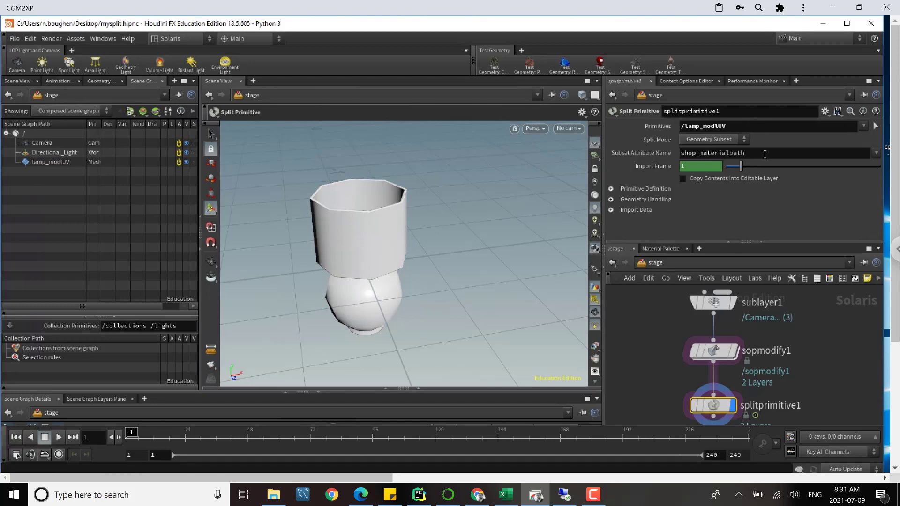
pyautogui.click(716, 138)
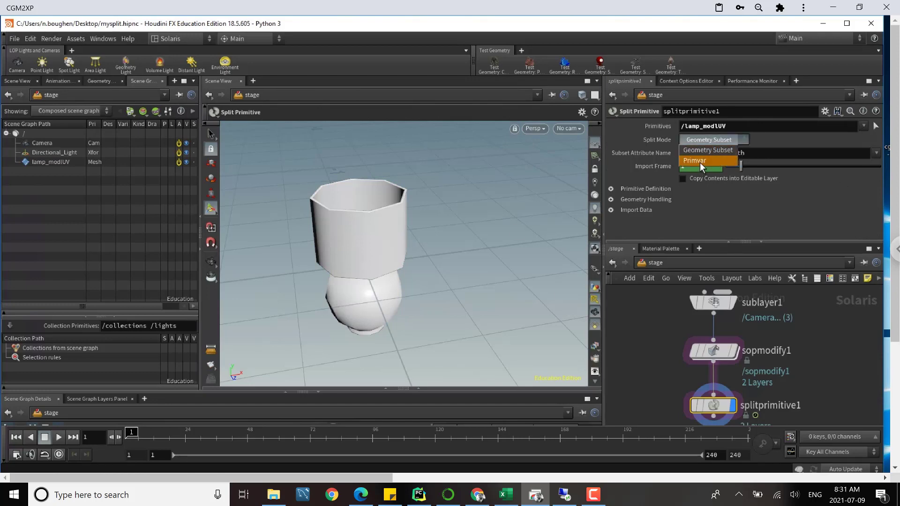
pyautogui.click(699, 161)
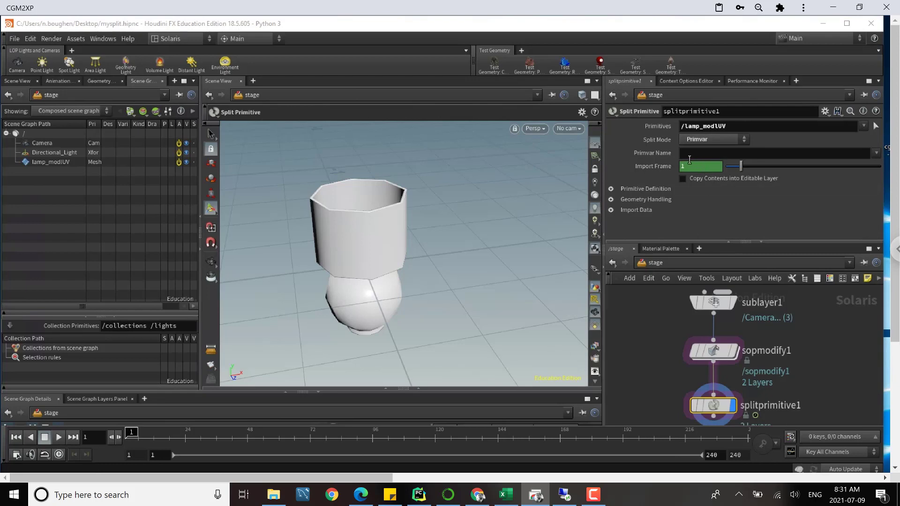
pyautogui.click(690, 155)
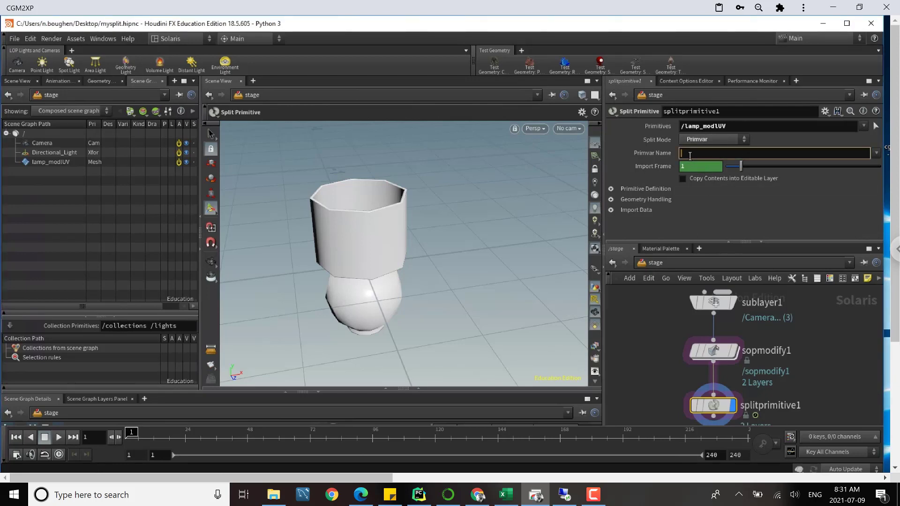
pyautogui.write('lamp')
pyautogui.press('Return')
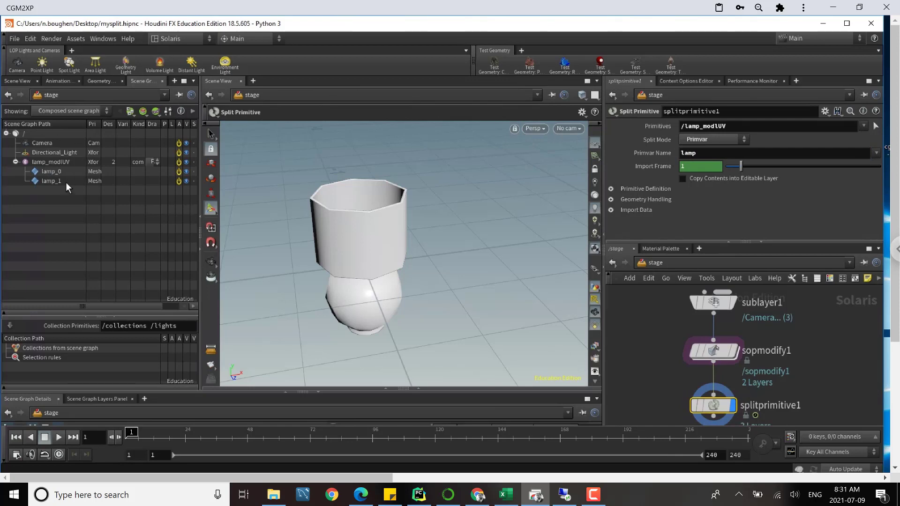
pyautogui.click(61, 165)
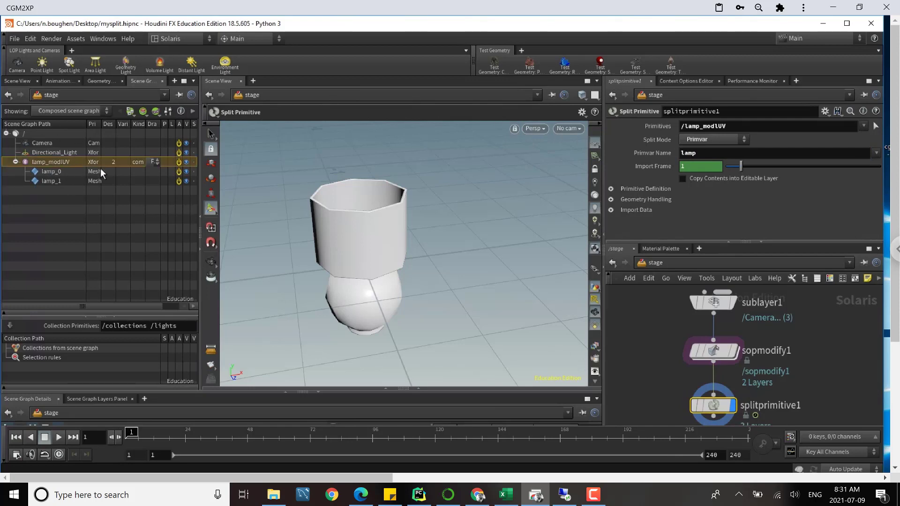
pyautogui.click(72, 173)
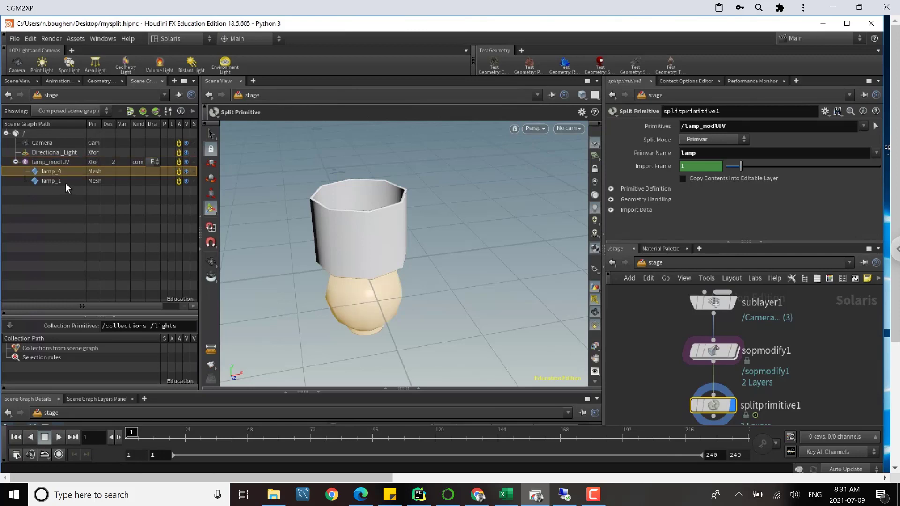
pyautogui.click(65, 182)
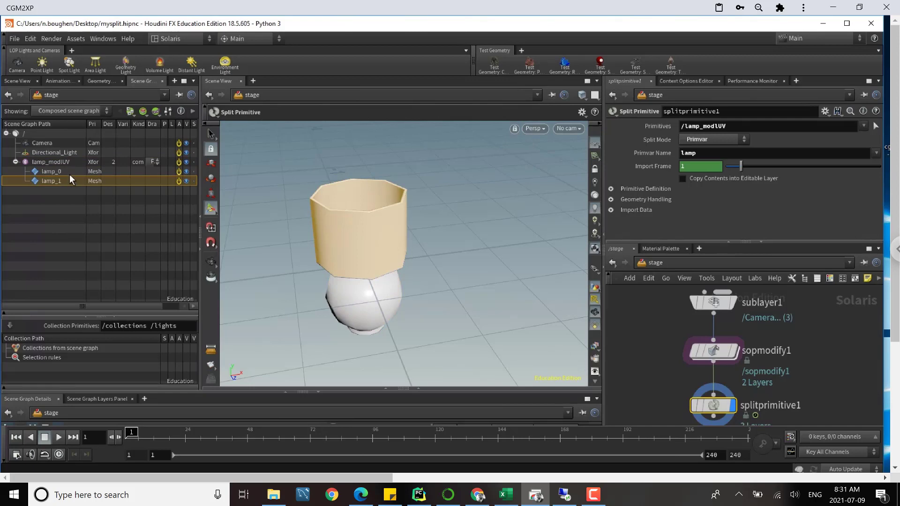
pyautogui.click(70, 174)
pyautogui.click(66, 181)
pyautogui.click(61, 173)
pyautogui.click(61, 180)
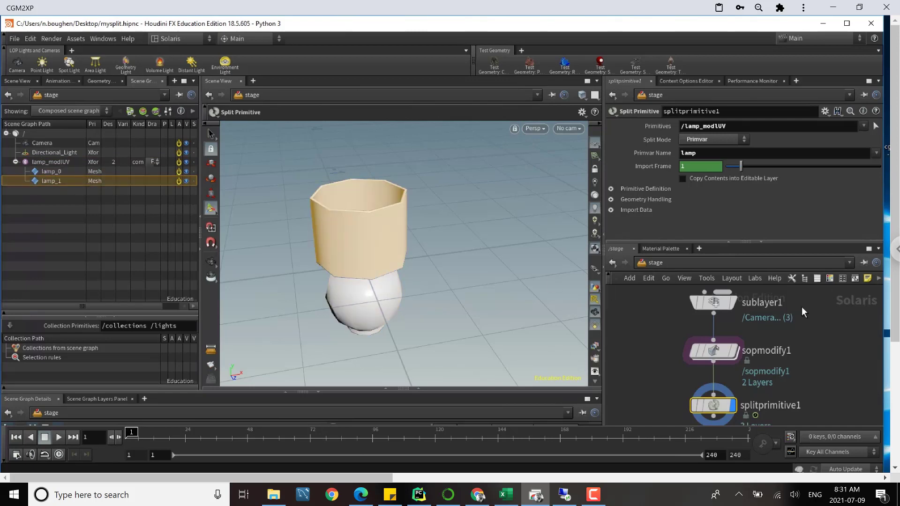